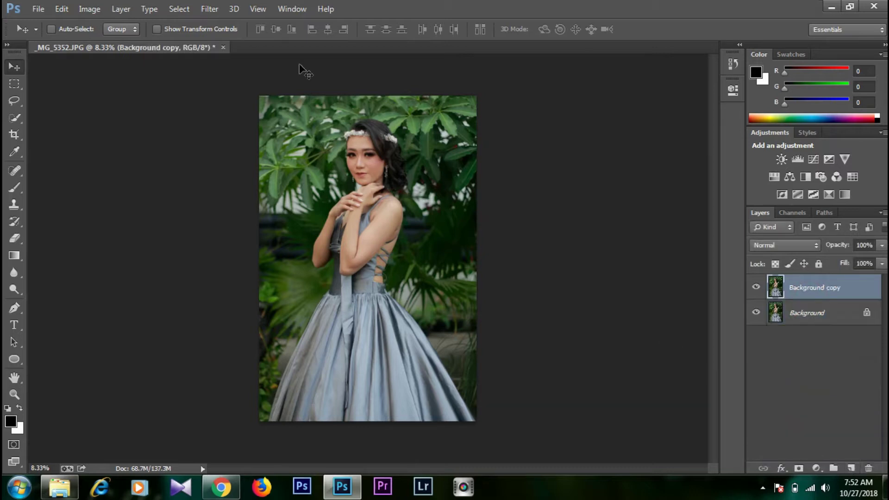
- Sharpen the Background copy layer with Unsharp Mask at amount 100%, radius 4.0 pixels and threshold 0
{"action": "left_click", "coordinate": [210, 9]}
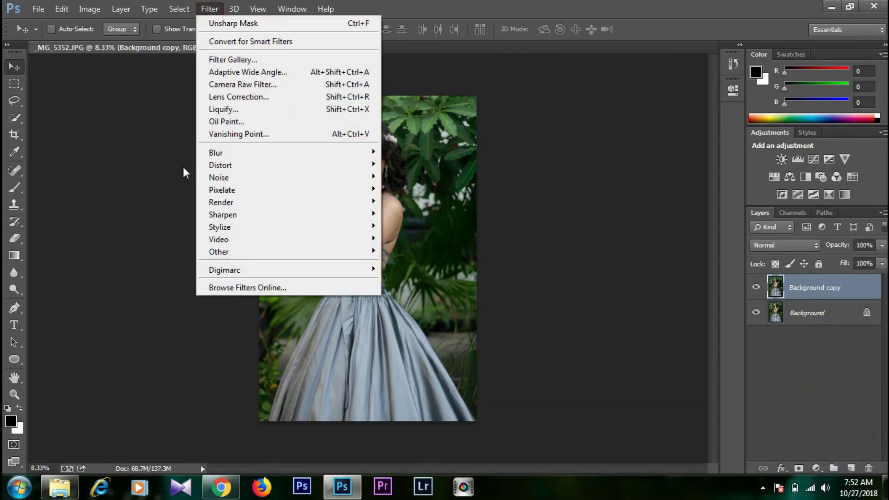
{"action": "mouse_move", "coordinate": [256, 214]}
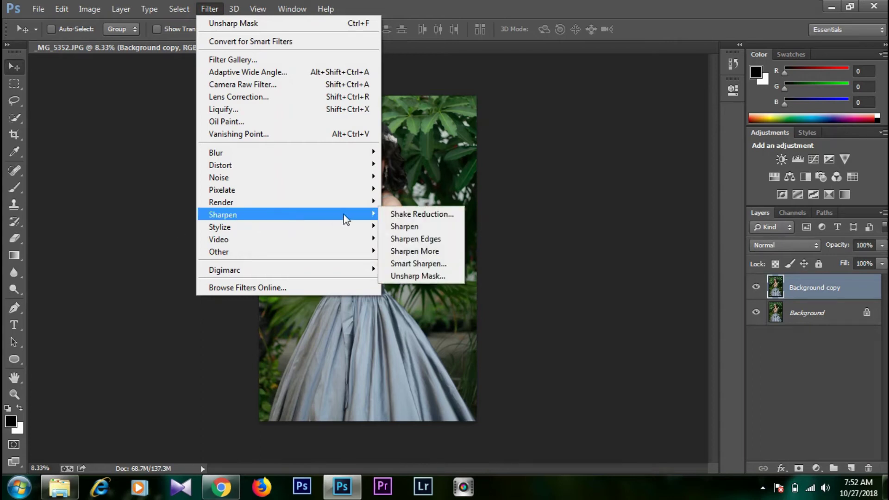
{"action": "left_click", "coordinate": [400, 276]}
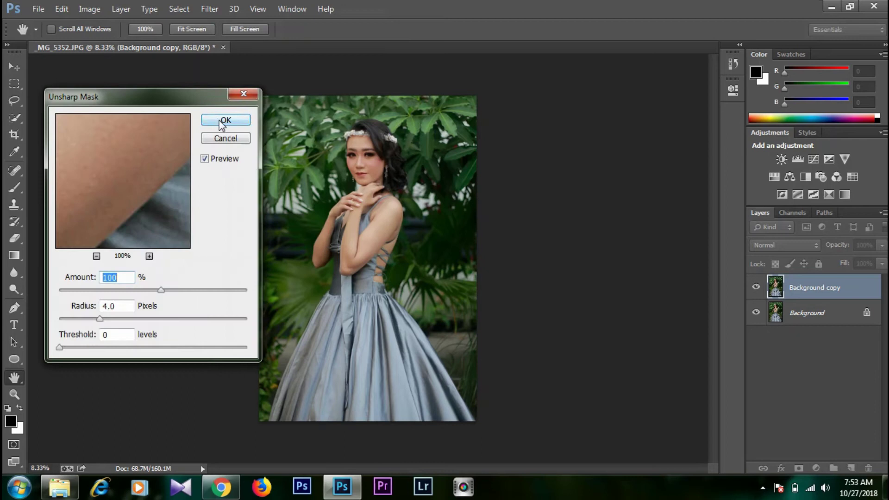
{"action": "left_click", "coordinate": [222, 122]}
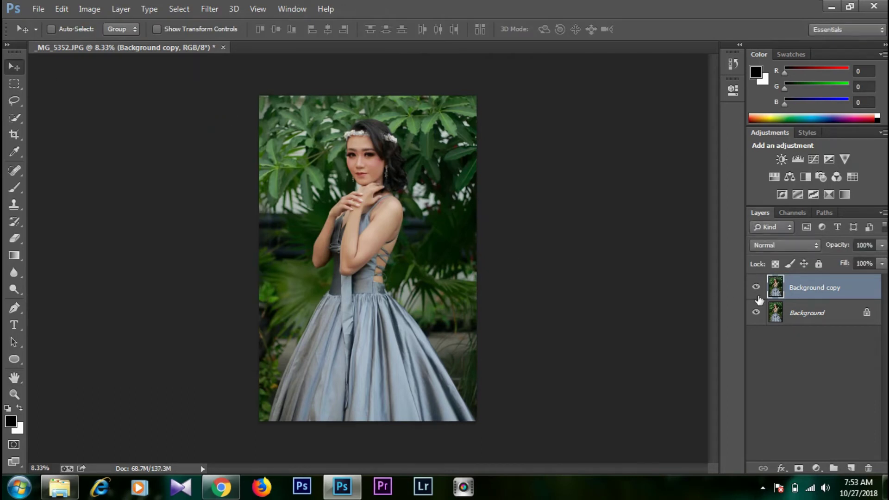
- Add a Selective Color adjustment layer and set the Greens' cyan, magenta, yellow and black to +100%
{"action": "left_click", "coordinate": [815, 470]}
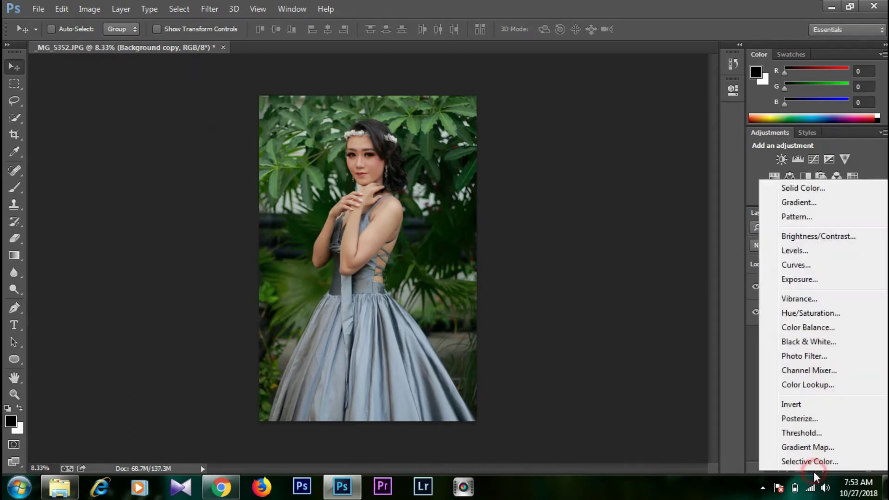
{"action": "left_click", "coordinate": [814, 460]}
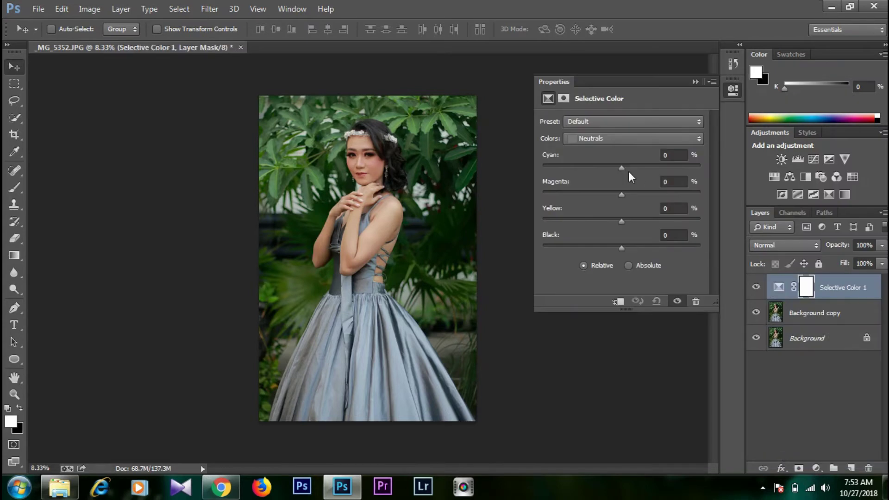
{"action": "left_click", "coordinate": [625, 139]}
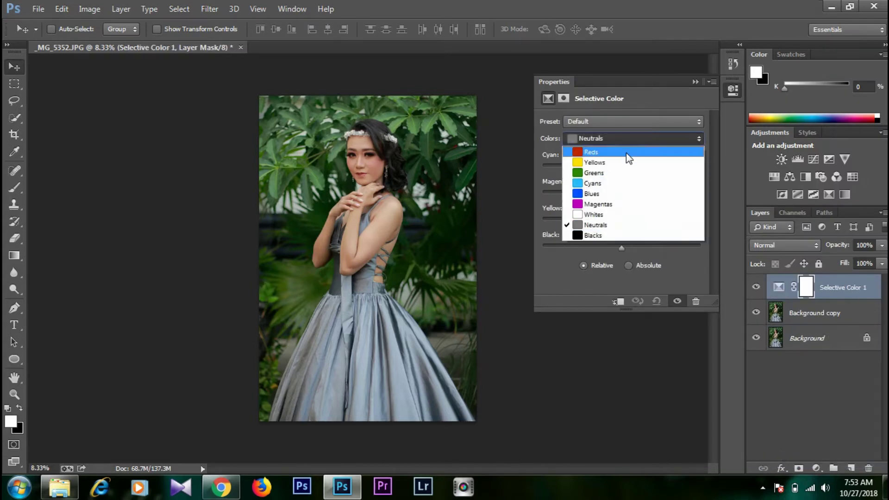
{"action": "left_click", "coordinate": [624, 173]}
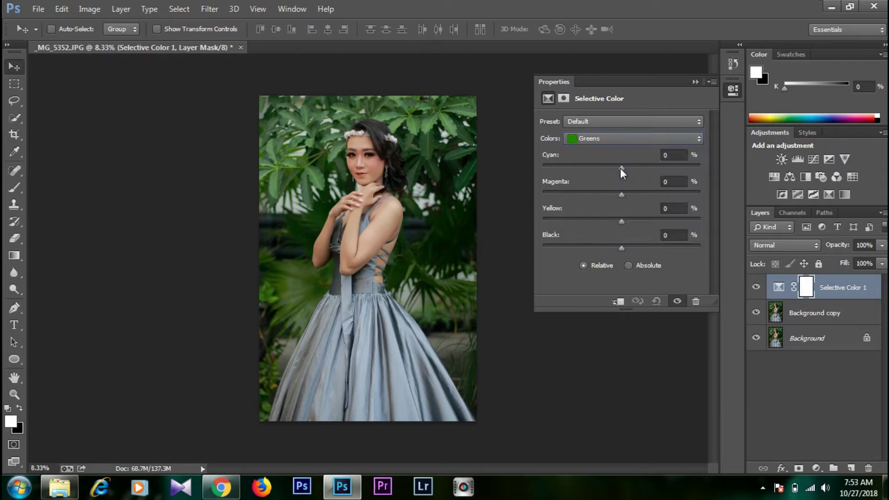
{"action": "left_click_drag", "start_coordinate": [621, 167], "coordinate": [699, 166]}
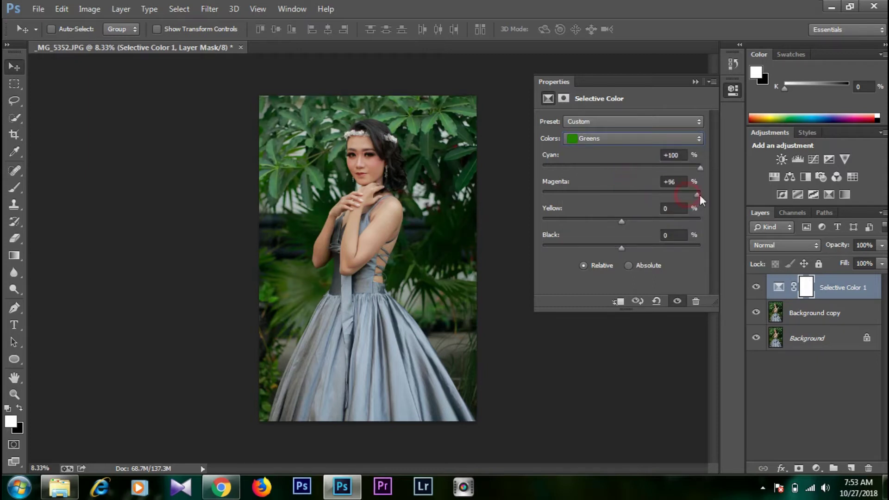
{"action": "left_click_drag", "start_coordinate": [621, 221], "coordinate": [716, 223]}
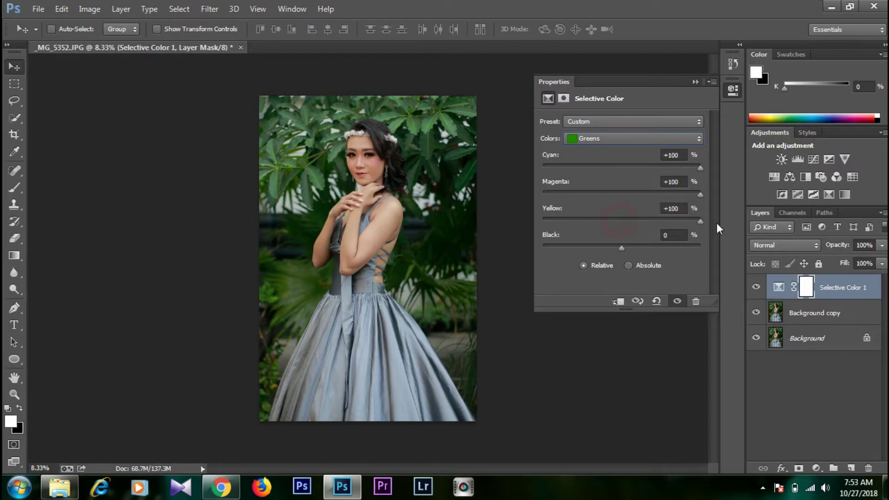
{"action": "left_click_drag", "start_coordinate": [622, 249], "coordinate": [716, 246]}
- Set the black component of the Reds to -20% in the Selective Color adjustment
{"action": "left_click", "coordinate": [674, 140]}
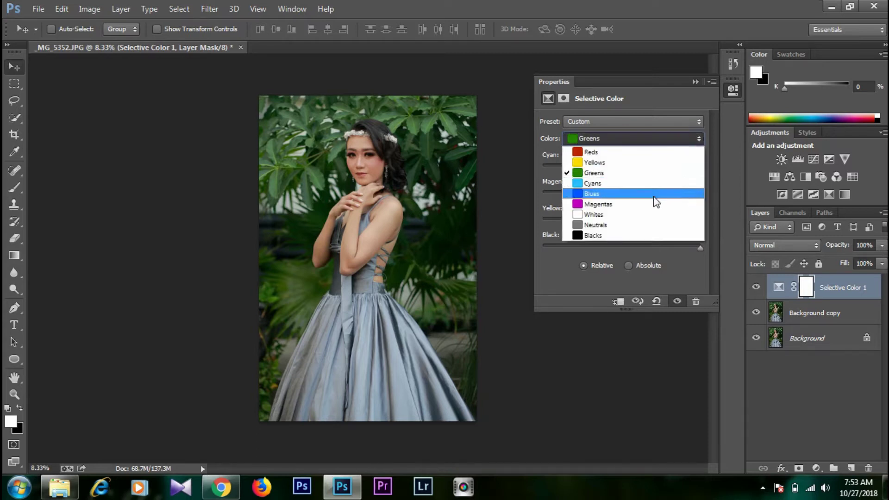
{"action": "left_click", "coordinate": [656, 155]}
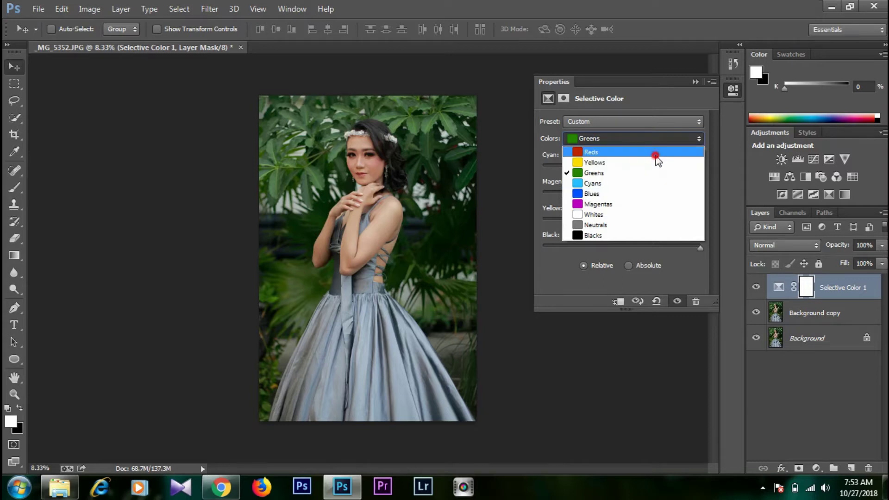
{"action": "left_click_drag", "start_coordinate": [622, 247], "coordinate": [606, 248]}
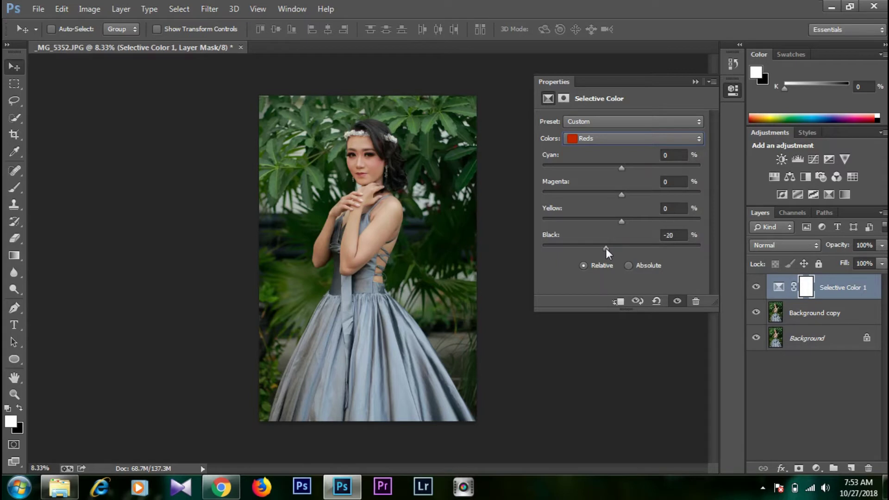
{"action": "left_click", "coordinate": [692, 82]}
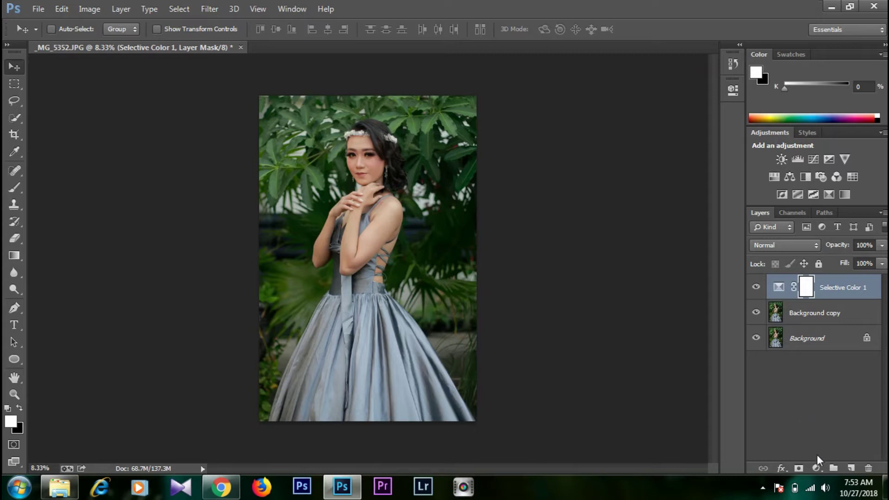
- Add a Hue/Saturation adjustment layer and moderately reduce the master saturation
{"action": "left_click", "coordinate": [817, 468]}
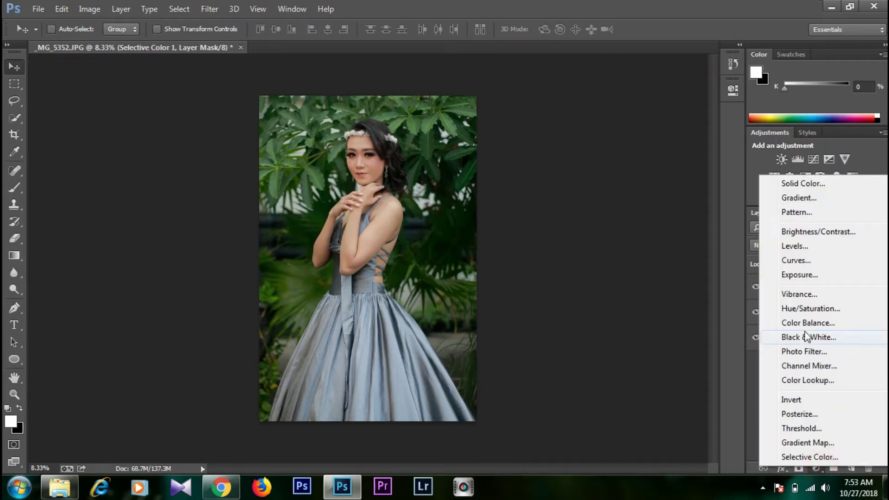
{"action": "left_click", "coordinate": [810, 309]}
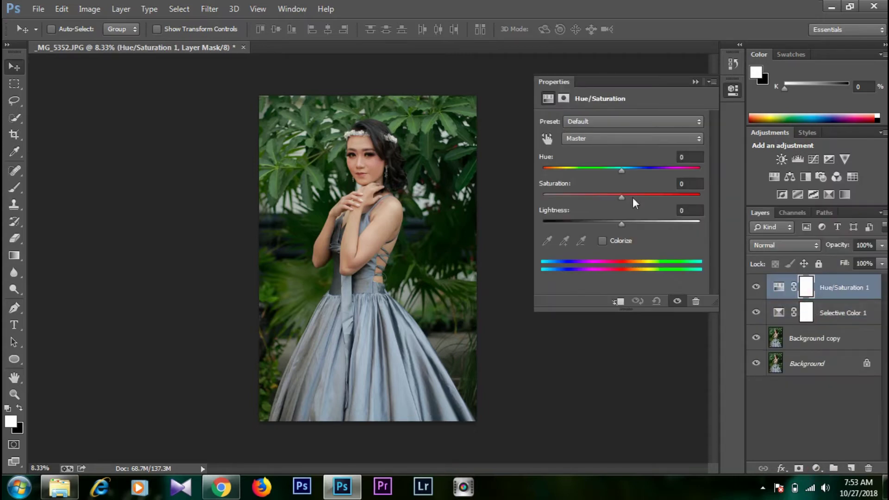
{"action": "left_click_drag", "start_coordinate": [622, 195], "coordinate": [604, 198]}
- Set the Reds' saturation to +10 and lower their lightness slightly in the Hue/Saturation adjustment
{"action": "left_click", "coordinate": [627, 139]}
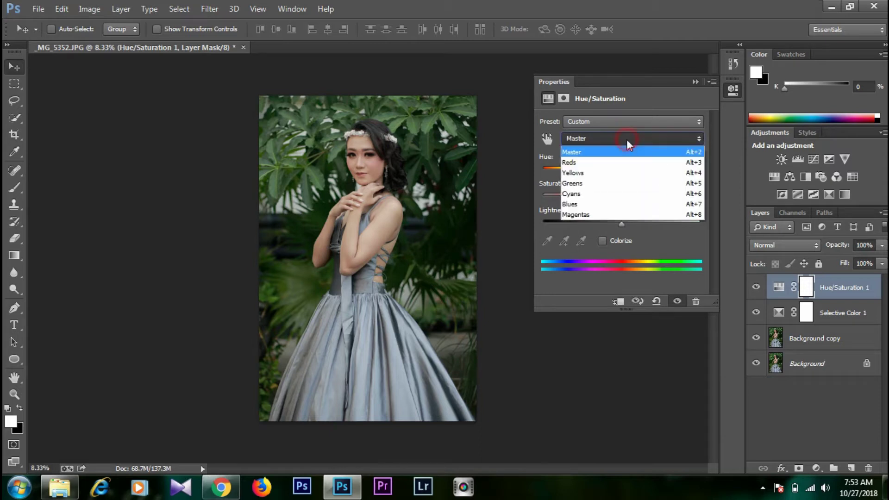
{"action": "left_click", "coordinate": [616, 162]}
{"action": "mouse_move", "coordinate": [622, 195]}
{"action": "left_mouse_down"}
{"action": "mouse_move", "coordinate": [598, 199]}
{"action": "mouse_move", "coordinate": [630, 197]}
{"action": "left_mouse_up"}
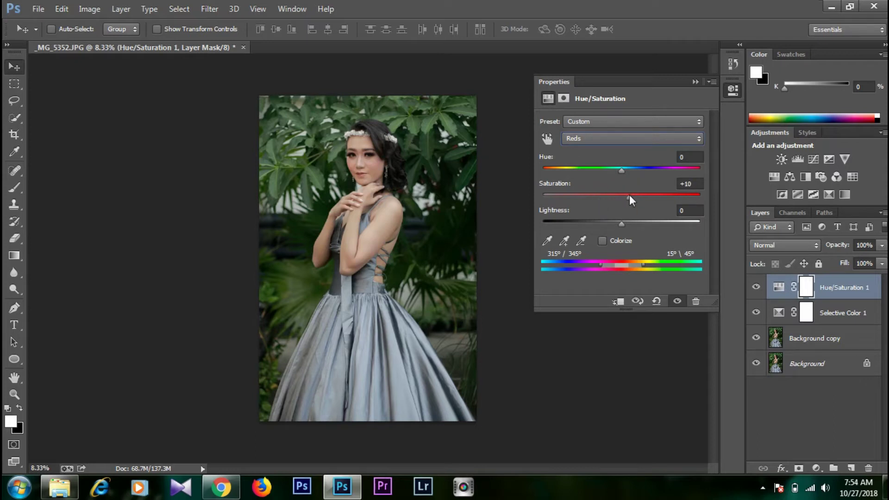
{"action": "left_click_drag", "start_coordinate": [622, 224], "coordinate": [613, 225]}
- Set the Greens' saturation to -30 and their lightness to -100 in the Hue/Saturation adjustment
{"action": "left_click", "coordinate": [655, 141]}
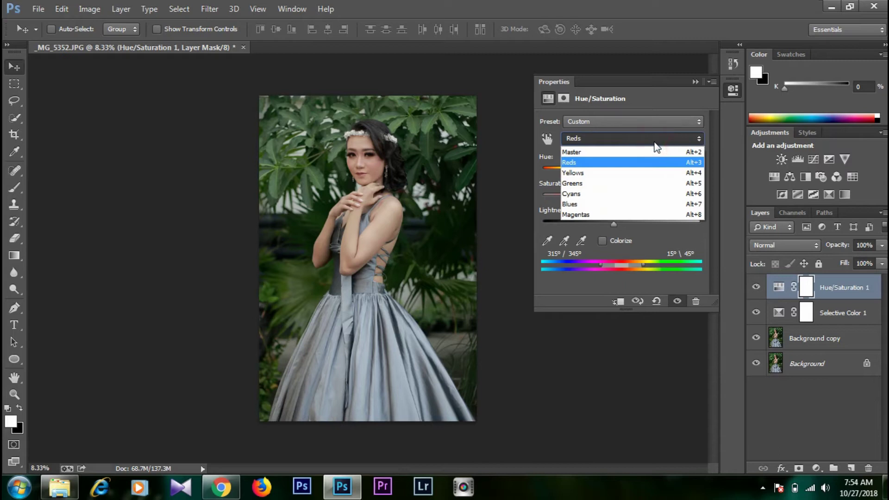
{"action": "left_click", "coordinate": [634, 185]}
{"action": "left_click_drag", "start_coordinate": [621, 198], "coordinate": [593, 203]}
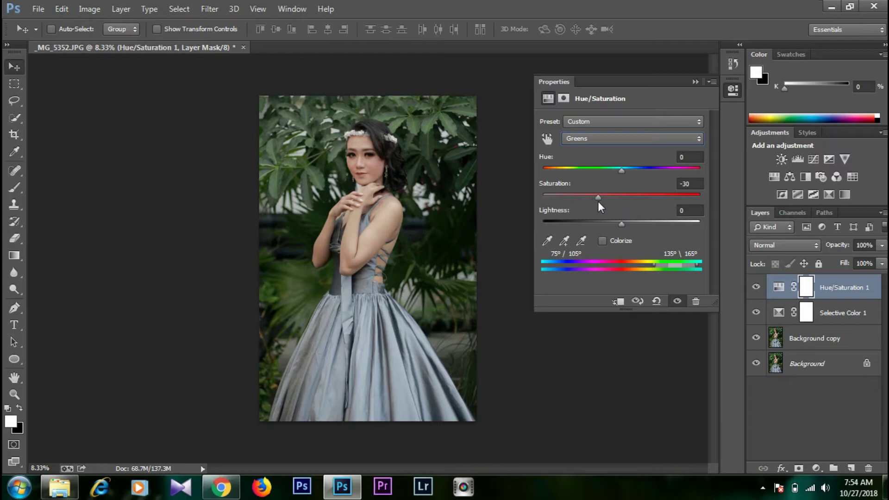
{"action": "left_click_drag", "start_coordinate": [621, 224], "coordinate": [541, 227]}
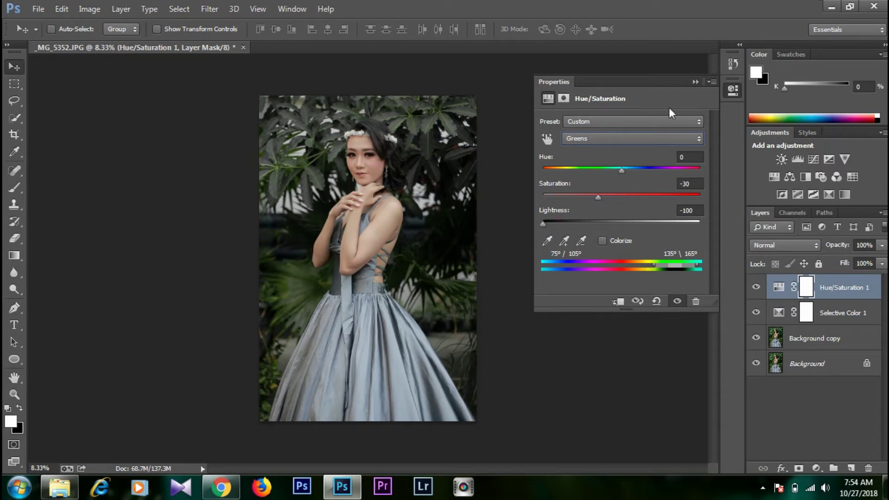
{"action": "left_click", "coordinate": [695, 82]}
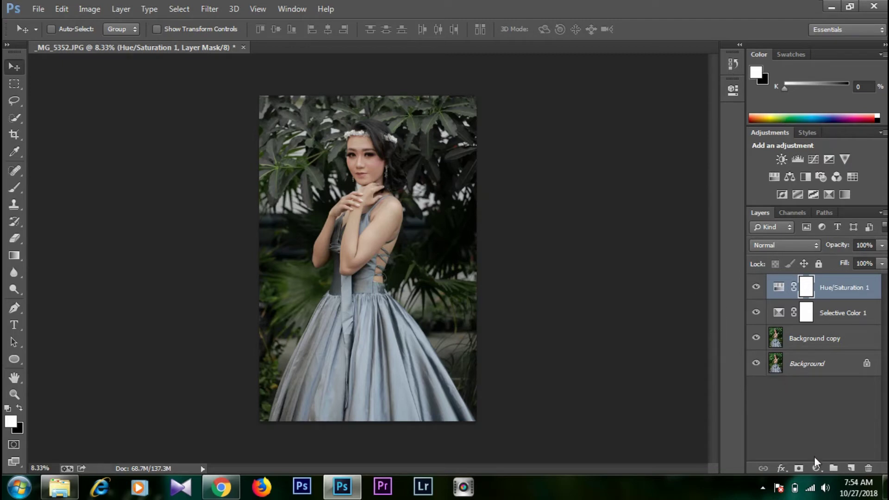
- Reopen the Selective Color 1 layer and set the Neutrals to cyan +10% and yellow -5%, with black raised slightly
{"action": "double_click", "coordinate": [781, 313]}
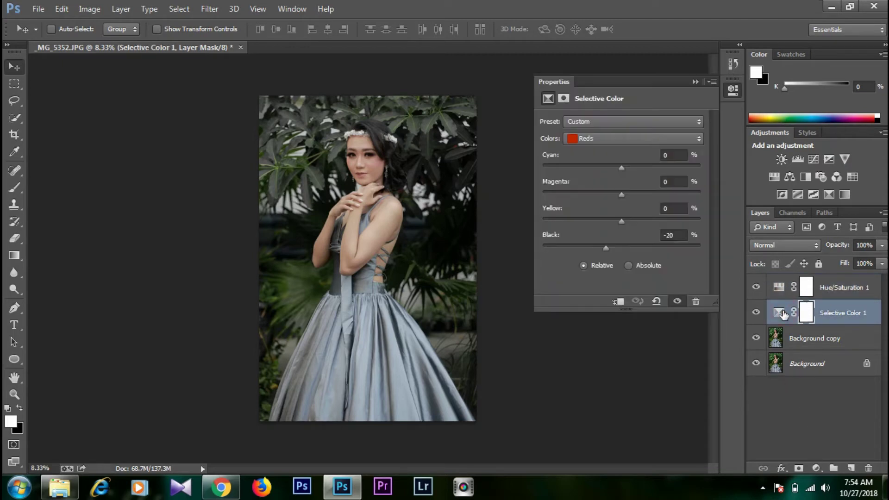
{"action": "left_click", "coordinate": [675, 136]}
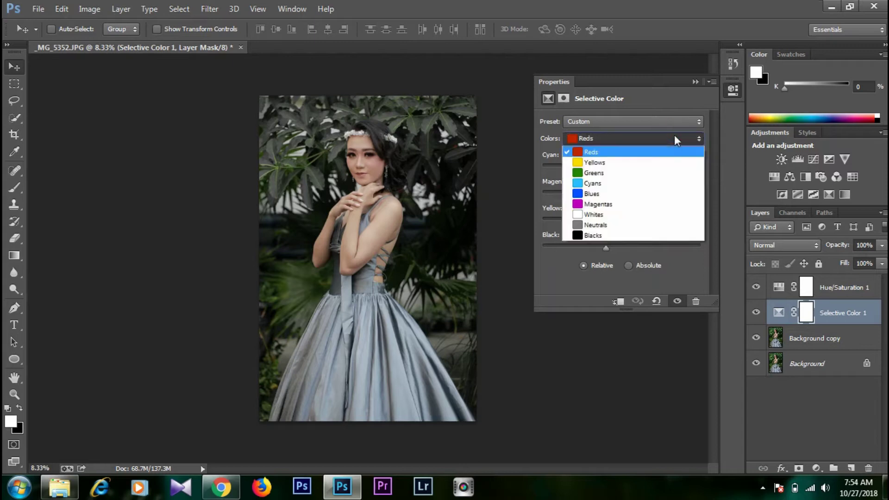
{"action": "left_click", "coordinate": [632, 226]}
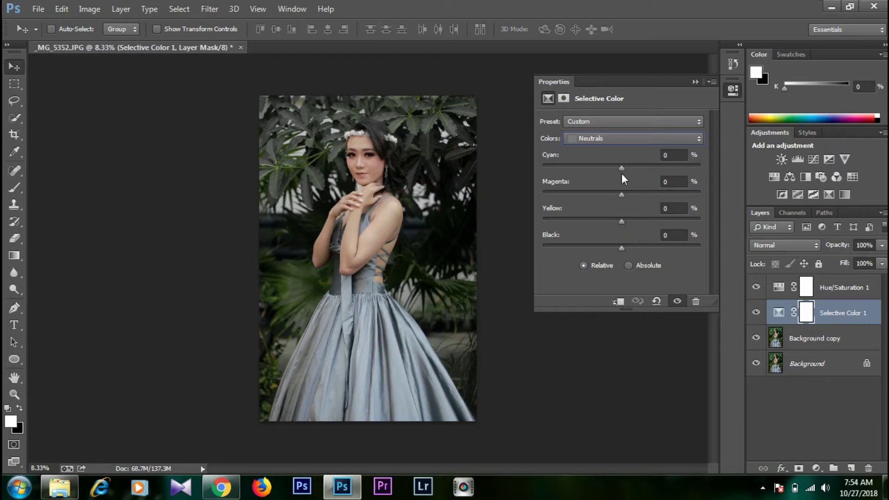
{"action": "left_click_drag", "start_coordinate": [622, 169], "coordinate": [626, 168]}
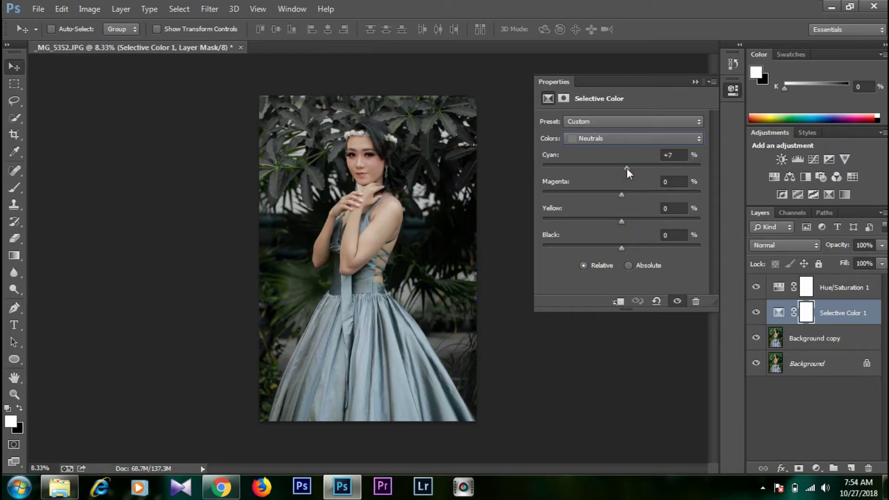
{"action": "left_click_drag", "start_coordinate": [629, 168], "coordinate": [629, 168]}
{"action": "left_click_drag", "start_coordinate": [621, 195], "coordinate": [621, 219]}
{"action": "left_click_drag", "start_coordinate": [622, 247], "coordinate": [624, 247]}
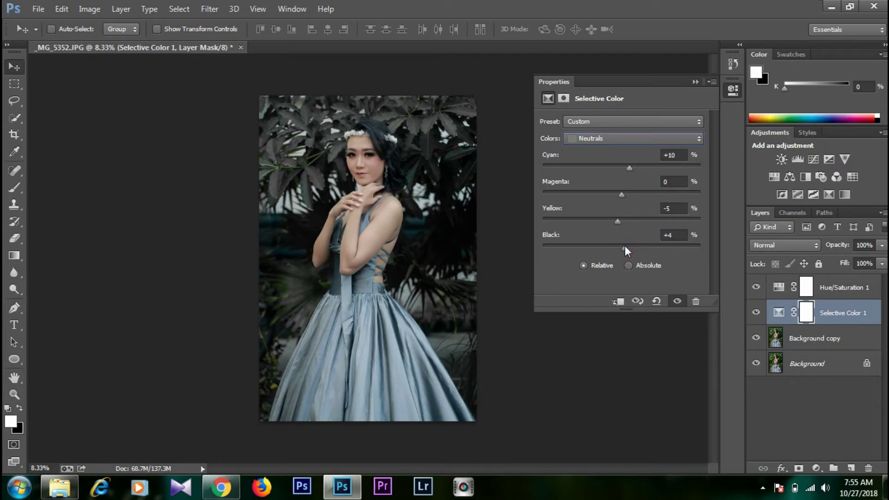
{"action": "left_click_drag", "start_coordinate": [625, 245], "coordinate": [626, 246]}
- Raise the cyan and black components of the Blacks slightly in the Selective Color adjustment
{"action": "left_click", "coordinate": [652, 138]}
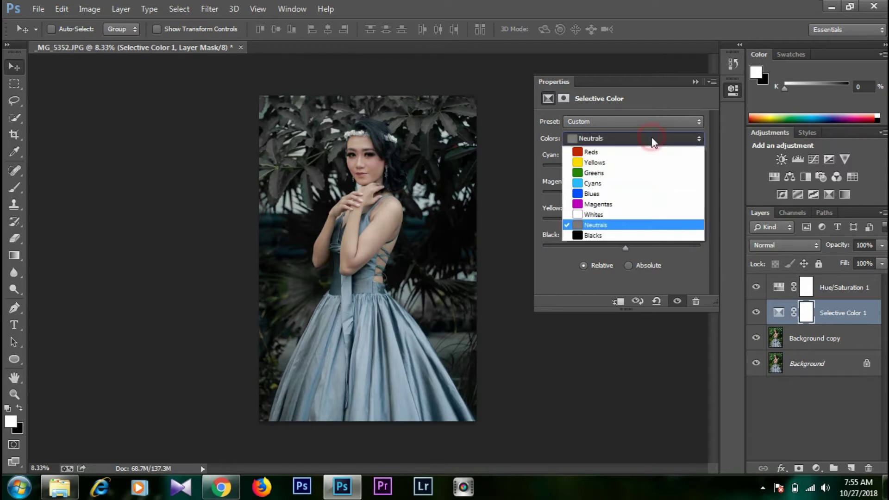
{"action": "left_click", "coordinate": [624, 235]}
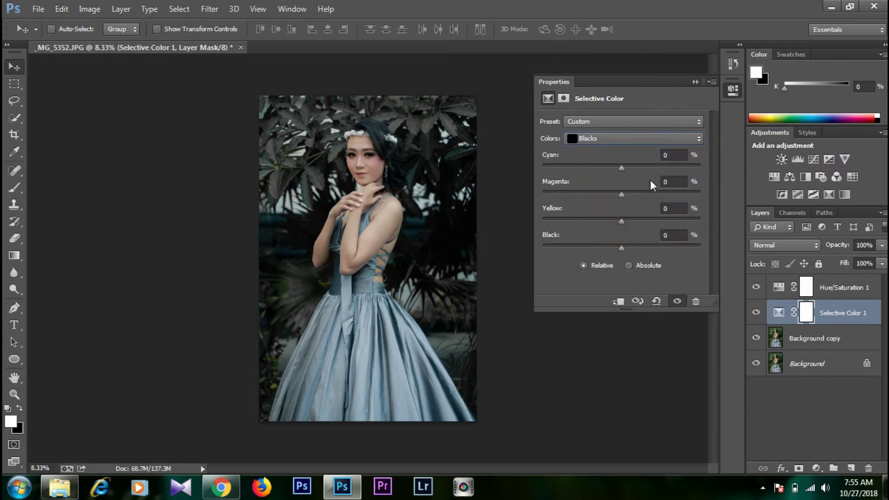
{"action": "left_click_drag", "start_coordinate": [621, 167], "coordinate": [623, 167]}
{"action": "left_click_drag", "start_coordinate": [626, 167], "coordinate": [624, 250]}
{"action": "left_click_drag", "start_coordinate": [623, 246], "coordinate": [624, 245]}
{"action": "left_click", "coordinate": [696, 82]}
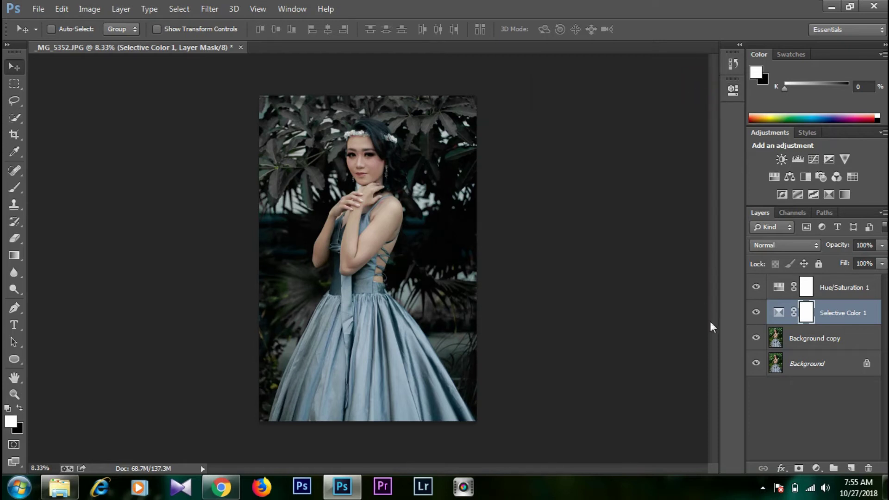
- Add a Gradient Fill layer above Selective Color 1 using a black-to-transparent gradient
{"action": "left_click", "coordinate": [817, 469]}
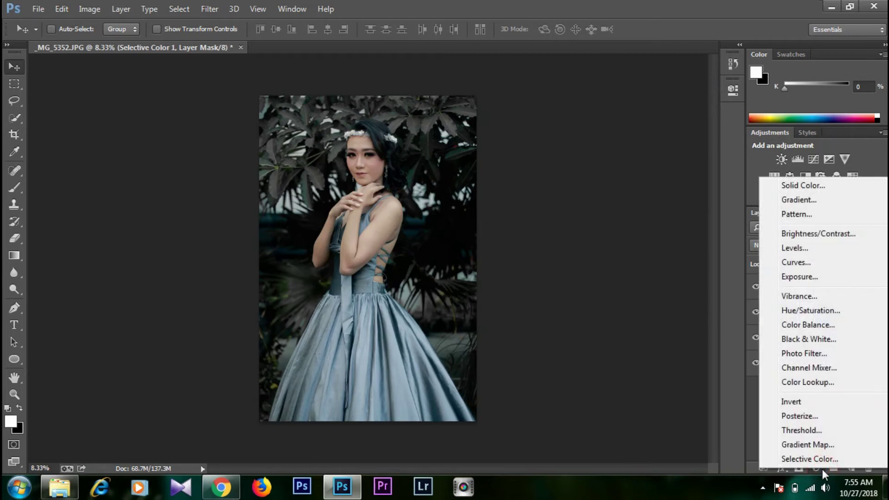
{"action": "left_click", "coordinate": [792, 200]}
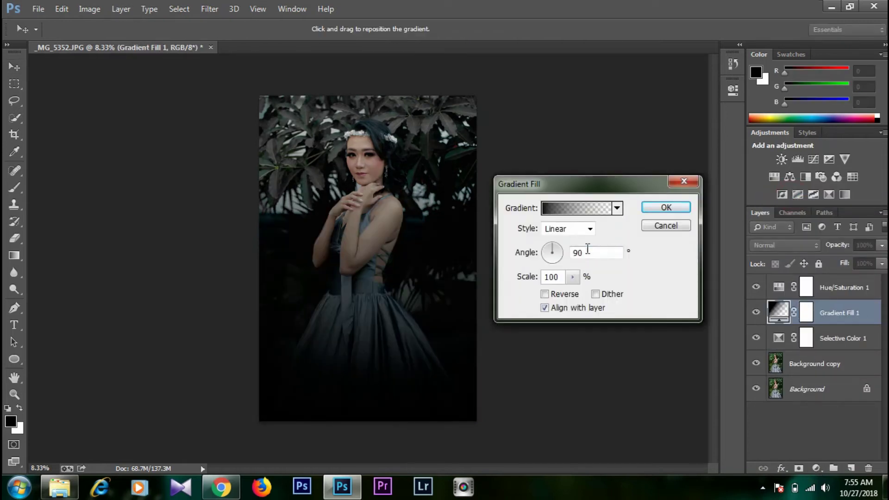
{"action": "left_click", "coordinate": [600, 211]}
{"action": "left_click", "coordinate": [114, 176]}
{"action": "left_click", "coordinate": [315, 156]}
- Set the gradient fill's scale to 219% and its style to Radial, and reverse the gradient to darken the photo's edges
{"action": "left_click", "coordinate": [572, 277]}
{"action": "left_click_drag", "start_coordinate": [574, 293], "coordinate": [581, 296]}
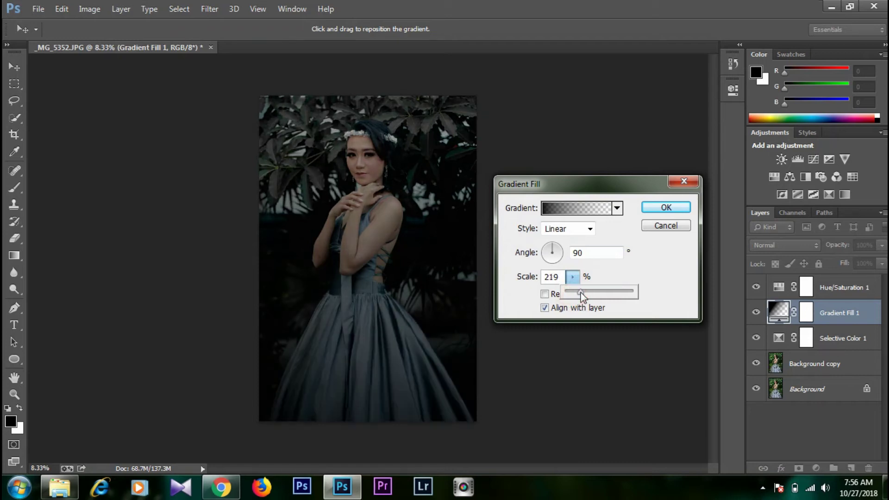
{"action": "left_click", "coordinate": [586, 229]}
{"action": "left_click", "coordinate": [576, 254]}
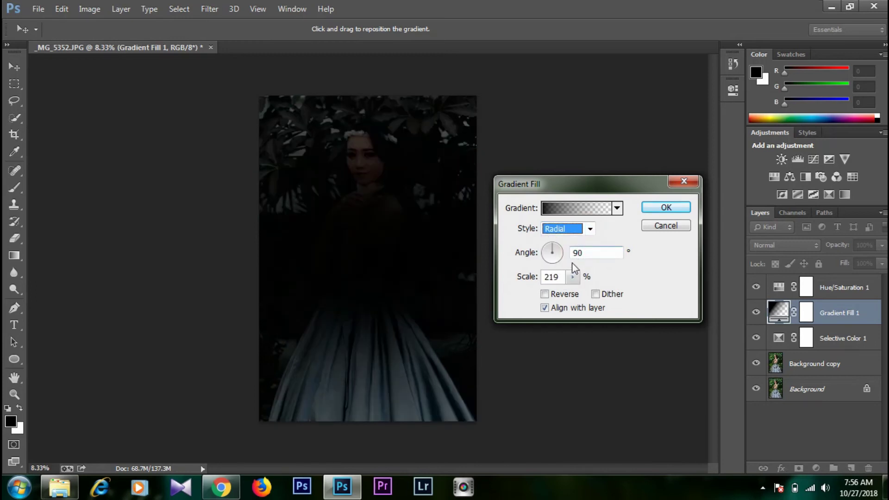
{"action": "left_click", "coordinate": [546, 295]}
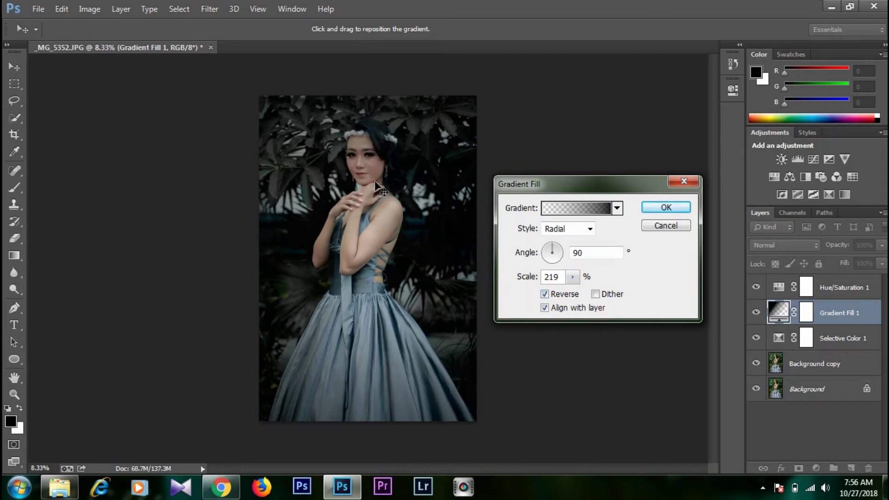
- Center the radial gradient on the woman's upper body, fine-tune its scale slightly and apply the gradient fill
{"action": "left_click_drag", "start_coordinate": [370, 264], "coordinate": [364, 196]}
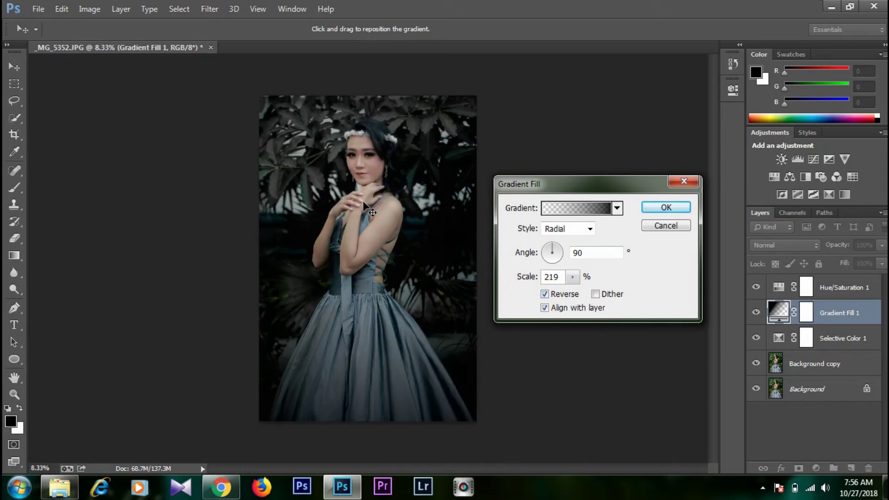
{"action": "left_click", "coordinate": [573, 277]}
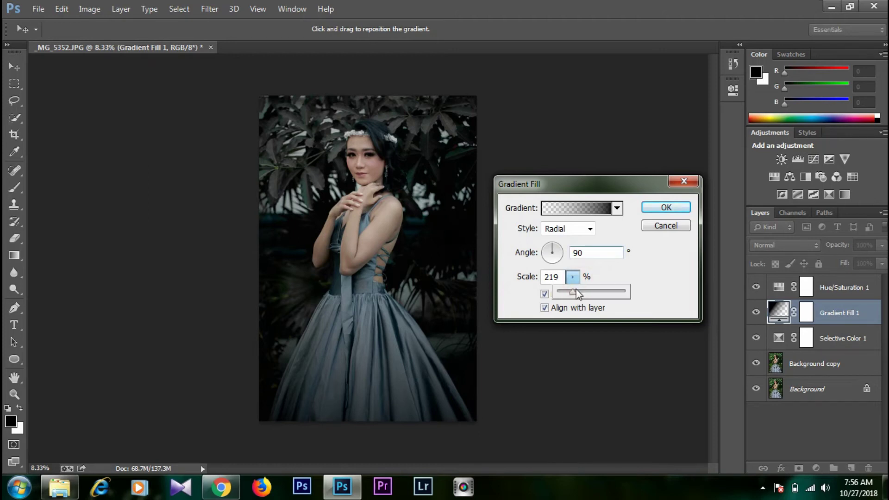
{"action": "left_click", "coordinate": [574, 291]}
{"action": "left_click", "coordinate": [575, 282]}
{"action": "left_click_drag", "start_coordinate": [573, 291], "coordinate": [575, 292]}
{"action": "left_click", "coordinate": [646, 213]}
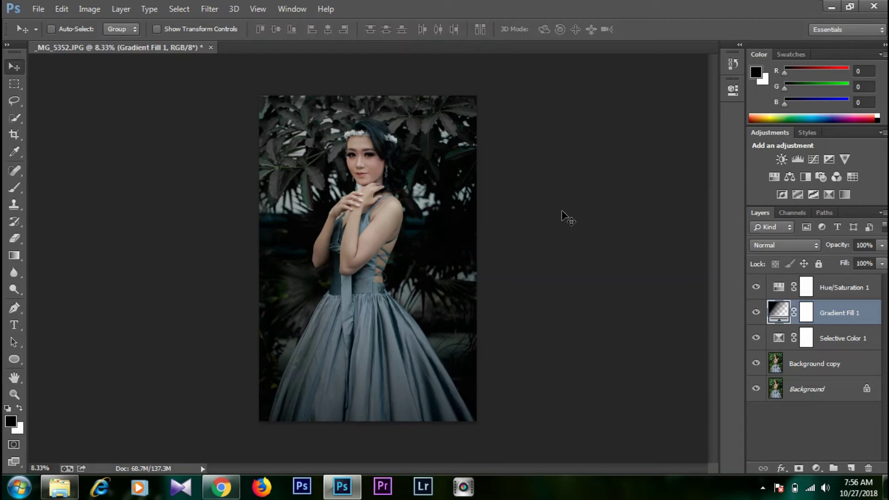
- Add a Levels adjustment above Hue/Saturation 1, fine-tune the Red channel's midtones around 1.00 and check the Green channel
{"action": "left_click", "coordinate": [843, 295]}
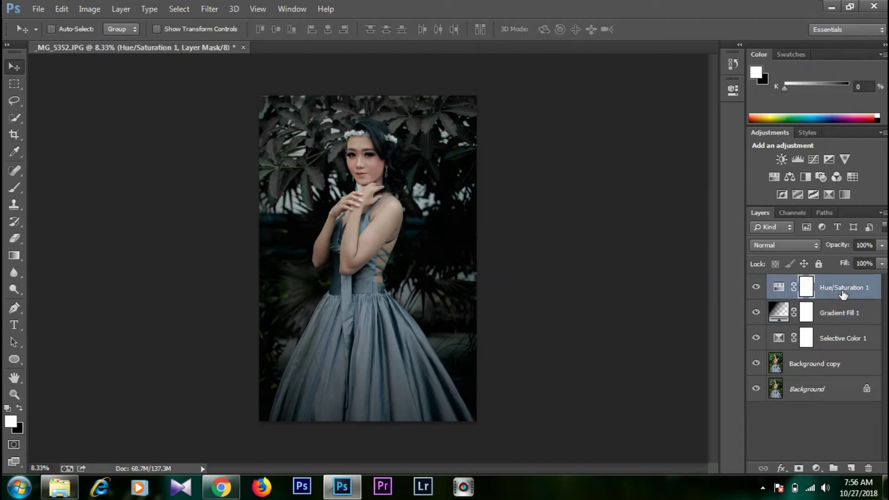
{"action": "left_click", "coordinate": [816, 465]}
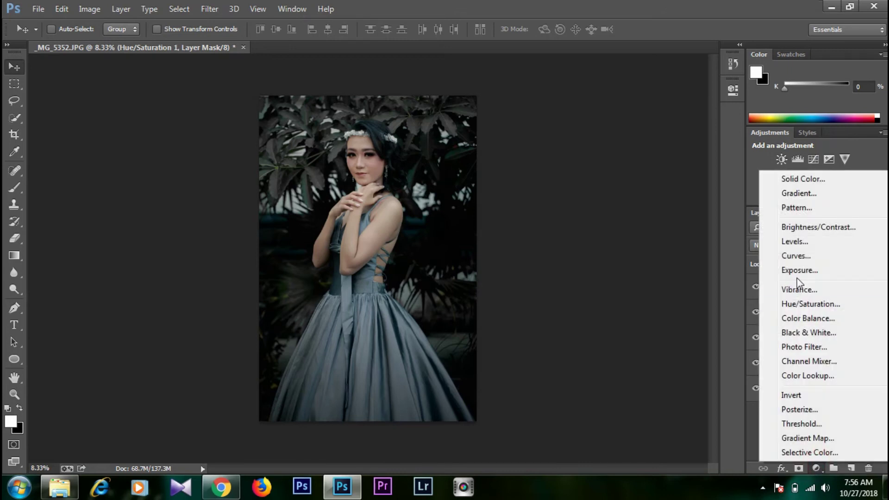
{"action": "left_click", "coordinate": [799, 247]}
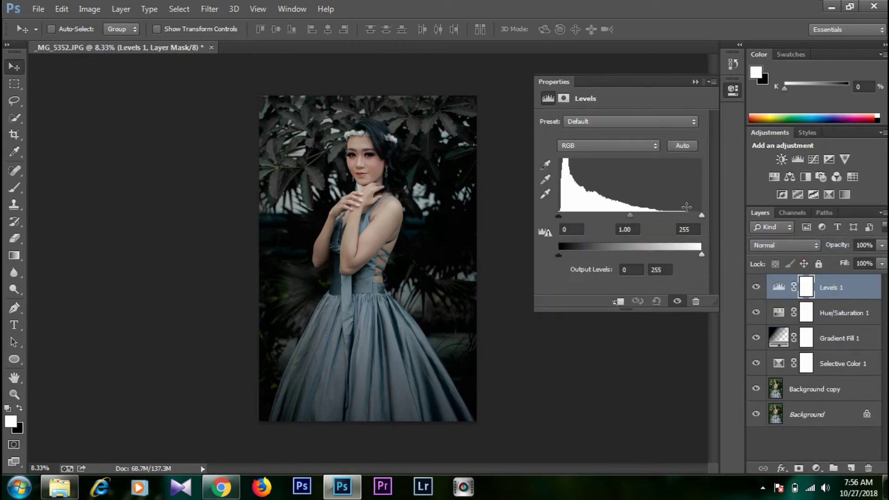
{"action": "left_click", "coordinate": [647, 145]}
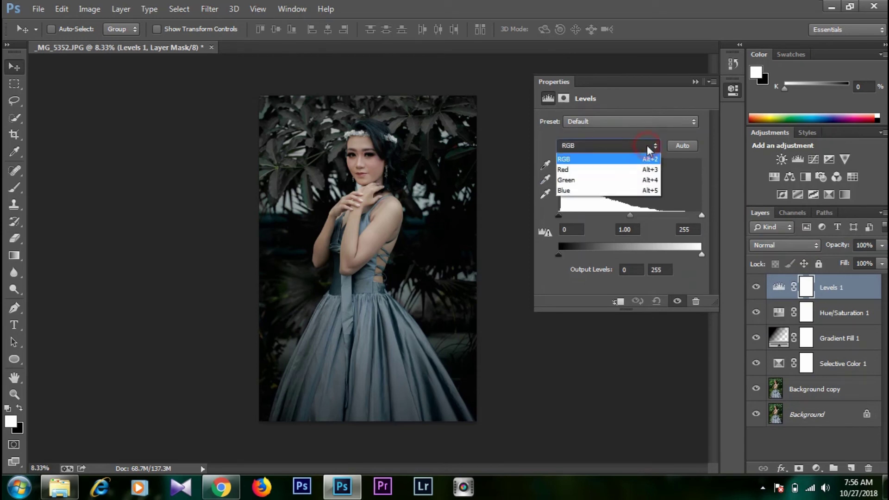
{"action": "left_click", "coordinate": [637, 170]}
{"action": "mouse_move", "coordinate": [630, 216]}
{"action": "left_mouse_down"}
{"action": "mouse_move", "coordinate": [618, 222]}
{"action": "mouse_move", "coordinate": [631, 219]}
{"action": "left_mouse_up"}
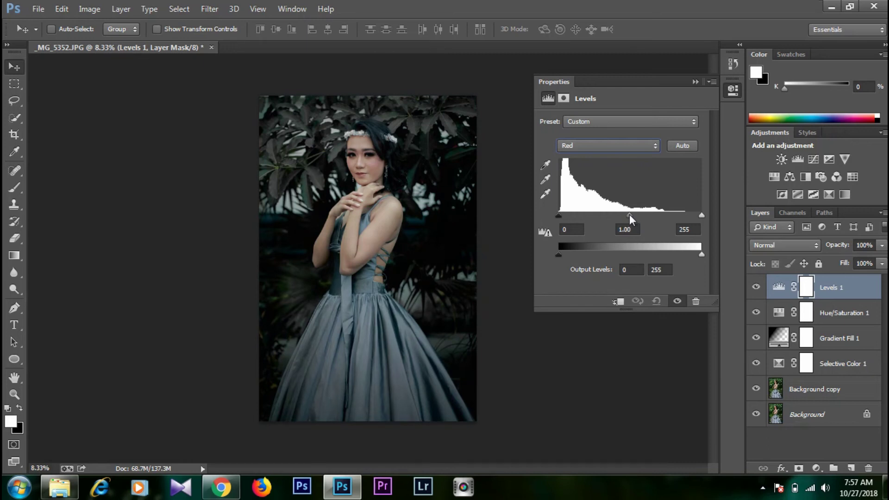
{"action": "left_click", "coordinate": [639, 146]}
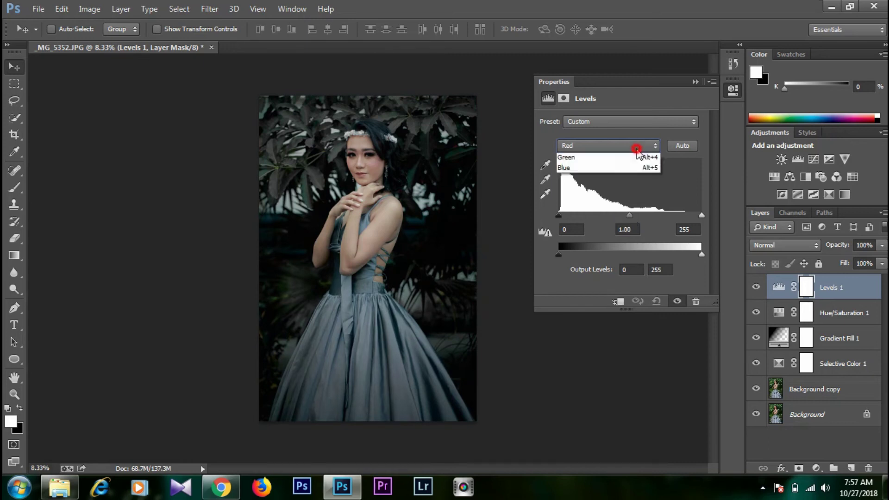
{"action": "left_click", "coordinate": [632, 181]}
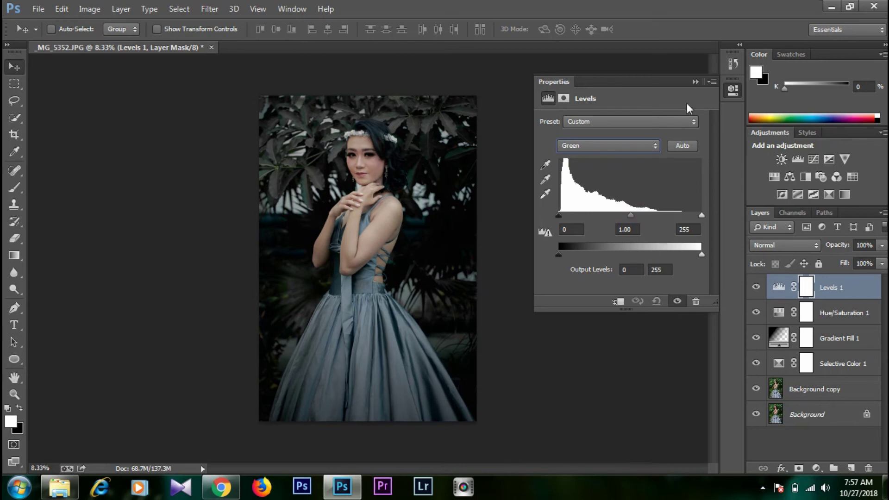
{"action": "left_click", "coordinate": [695, 82]}
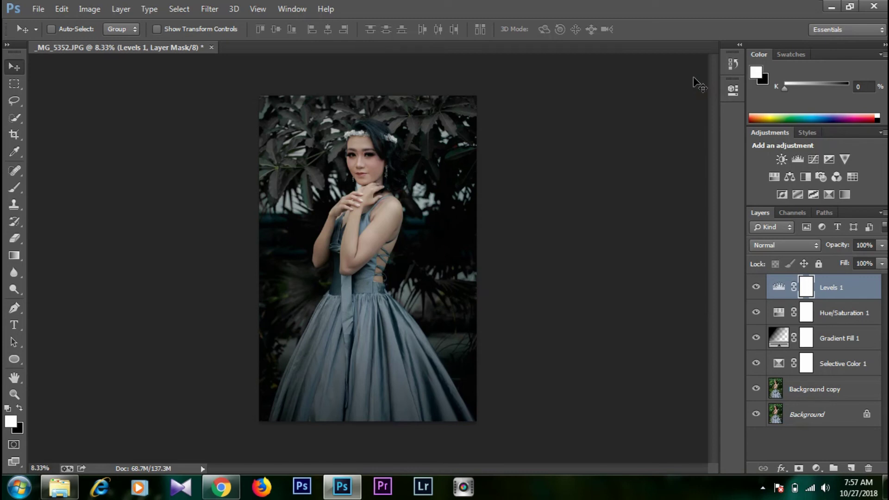
- Add a Curves adjustment above Levels 1 and place shadow, midtone and highlight points along the RGB curve
{"action": "left_click", "coordinate": [812, 159]}
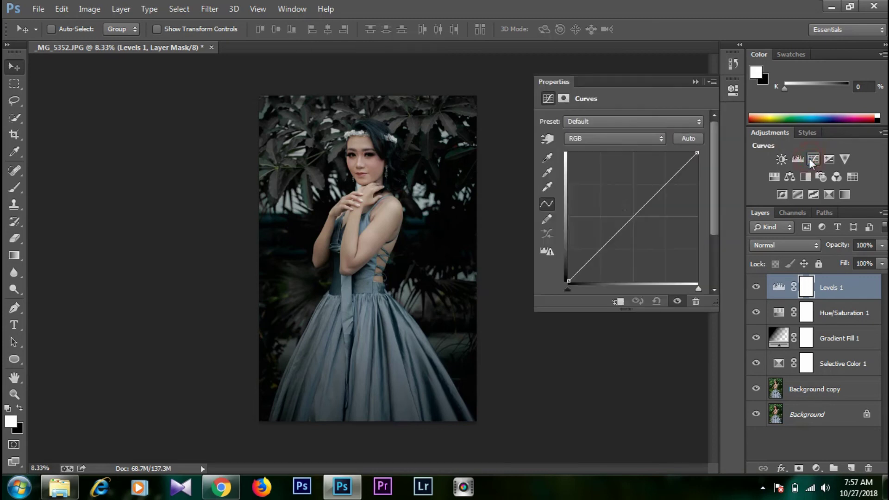
{"action": "left_click", "coordinate": [600, 250]}
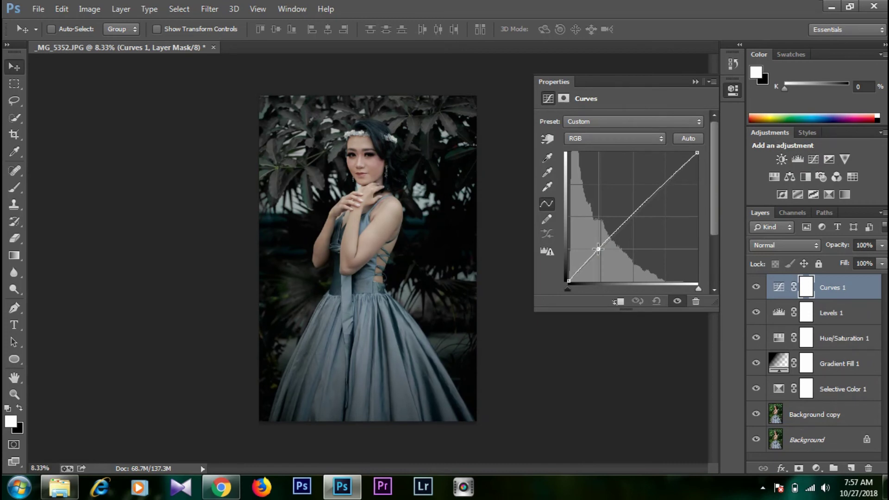
{"action": "left_click", "coordinate": [633, 214]}
{"action": "mouse_move", "coordinate": [632, 214]}
{"action": "left_mouse_down"}
{"action": "mouse_move", "coordinate": [645, 221]}
{"action": "mouse_move", "coordinate": [633, 214]}
{"action": "left_mouse_up"}
{"action": "left_click_drag", "start_coordinate": [668, 184], "coordinate": [669, 180]}
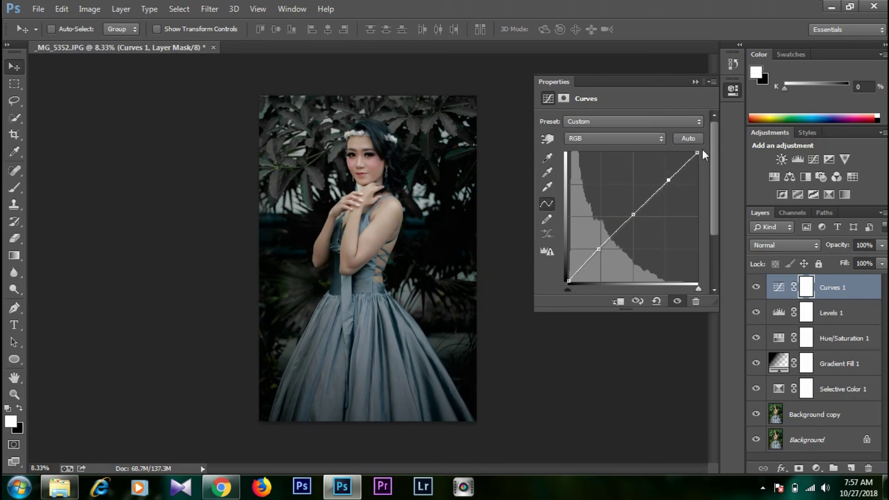
- Fine-tune the white and black endpoints of the RGB curve
{"action": "mouse_move", "coordinate": [697, 153]}
{"action": "left_mouse_down"}
{"action": "mouse_move", "coordinate": [698, 176]}
{"action": "mouse_move", "coordinate": [699, 136]}
{"action": "mouse_move", "coordinate": [700, 197]}
{"action": "mouse_move", "coordinate": [704, 166]}
{"action": "left_mouse_up"}
{"action": "left_click_drag", "start_coordinate": [567, 280], "coordinate": [570, 281]}
{"action": "left_click", "coordinate": [694, 81]}
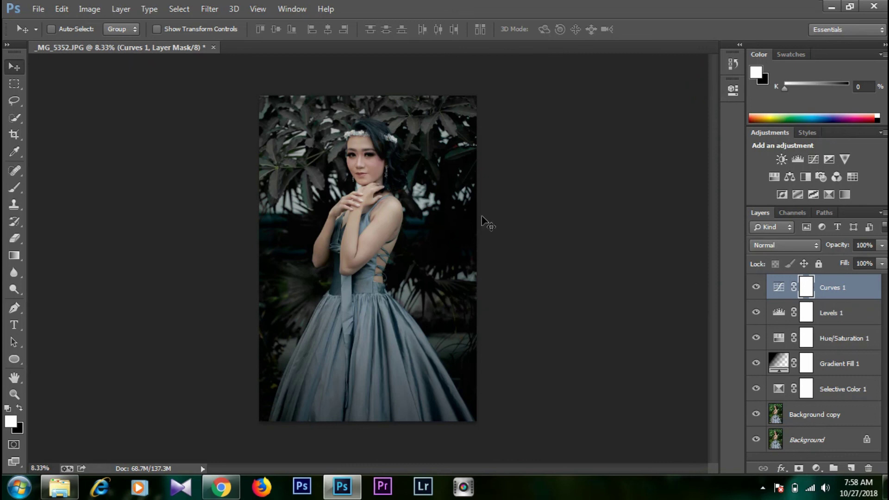
- Save the edited portrait as a JPEG named manisss on the data (D:) drive, with Maximum quality 12 and Baseline ("Standard") format
{"action": "left_click", "coordinate": [40, 8]}
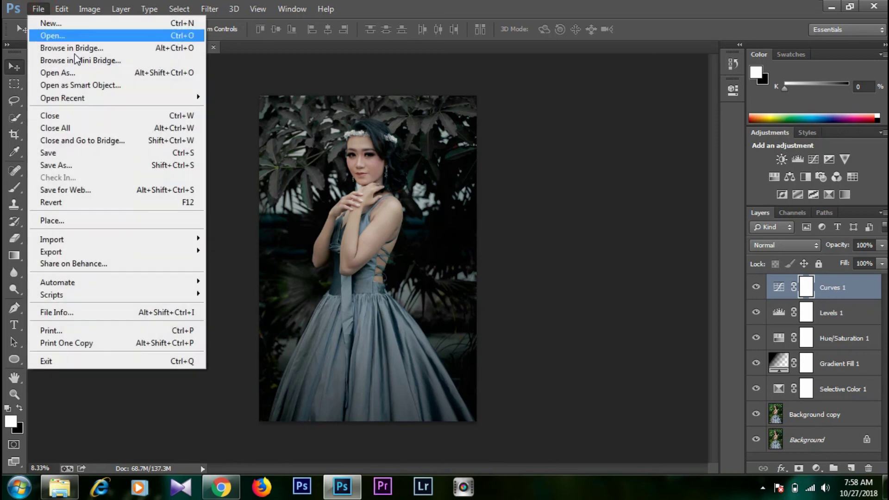
{"action": "left_click", "coordinate": [102, 166]}
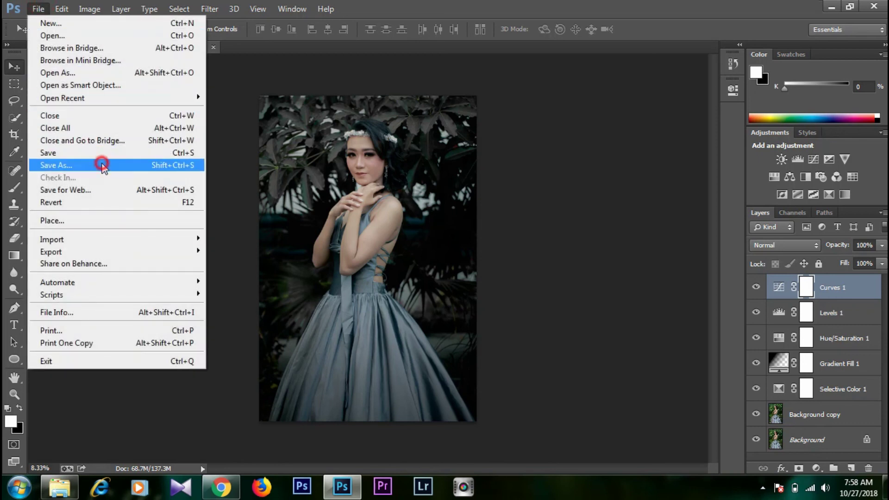
{"action": "left_click", "coordinate": [171, 262]}
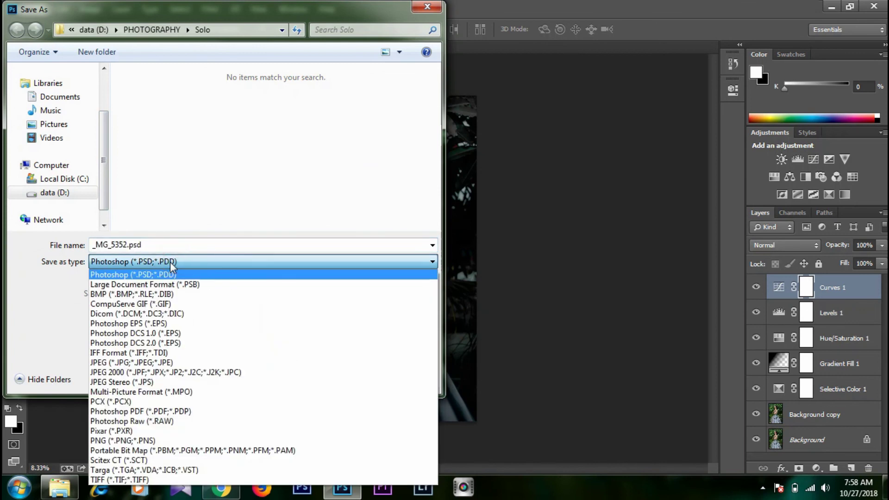
{"action": "left_click", "coordinate": [171, 363]}
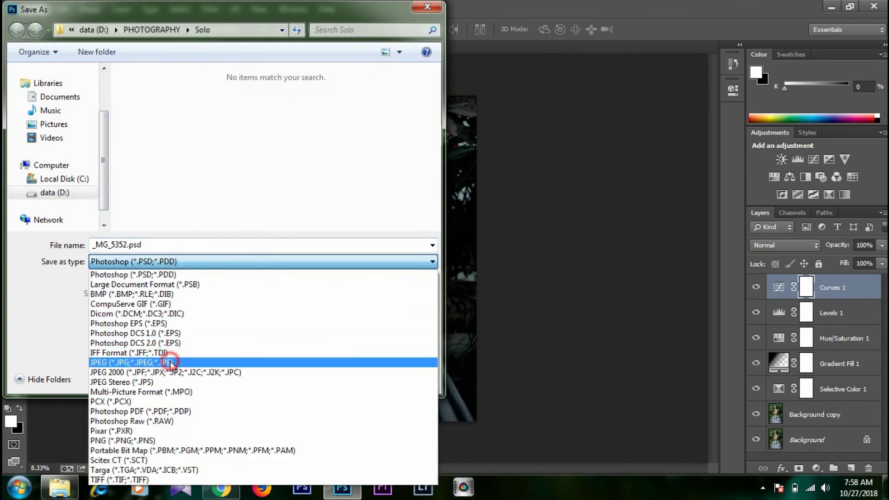
{"action": "left_click", "coordinate": [88, 192]}
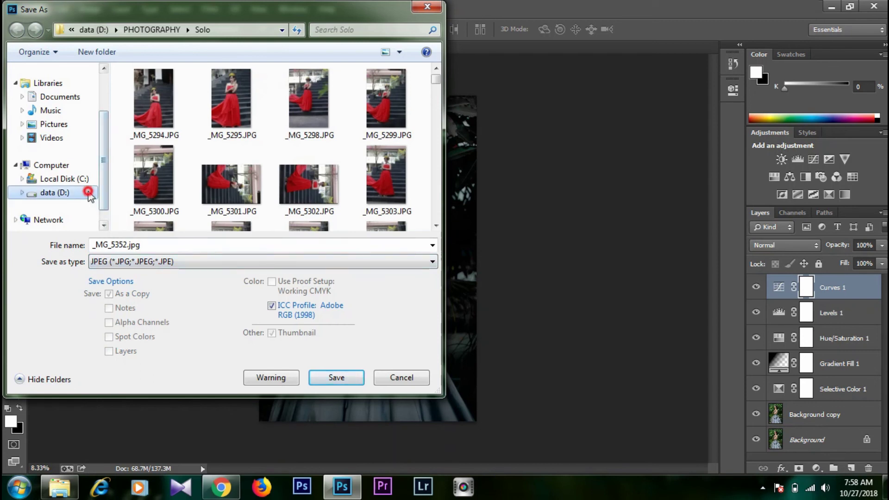
{"action": "double_click", "coordinate": [149, 245]}
{"action": "key", "text": "BackSpace"}
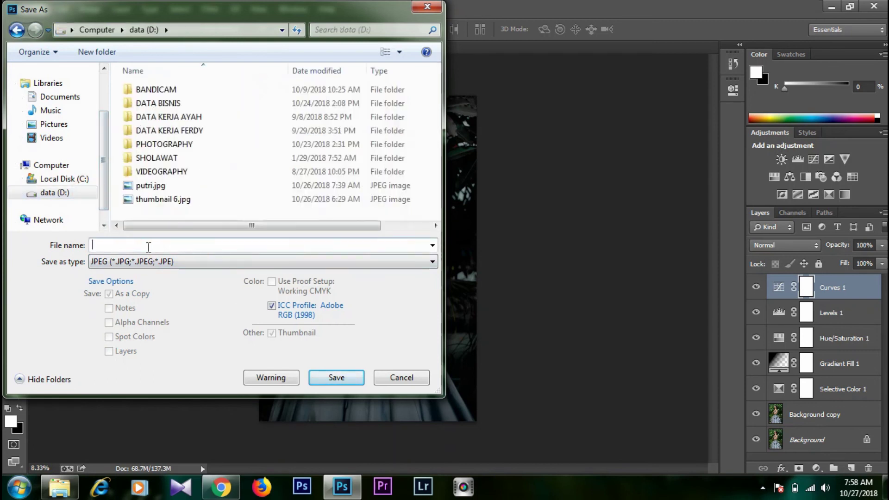
{"action": "type", "text": "manisss"}
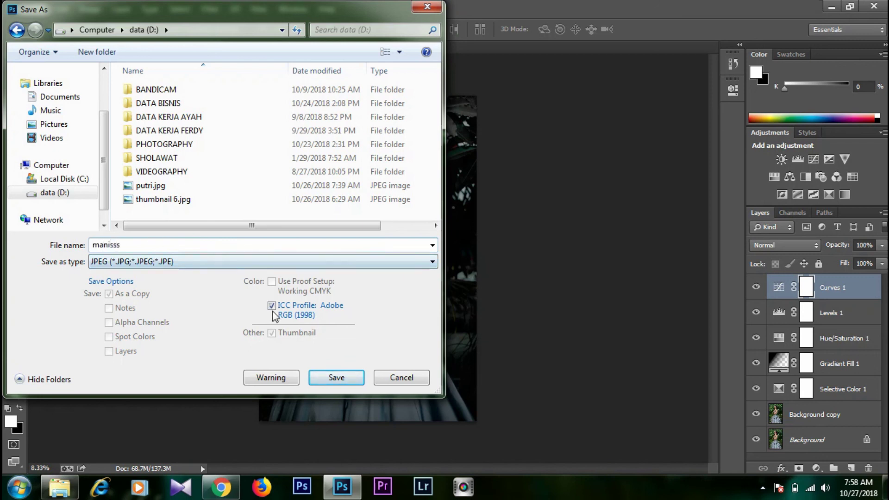
{"action": "left_click", "coordinate": [330, 376]}
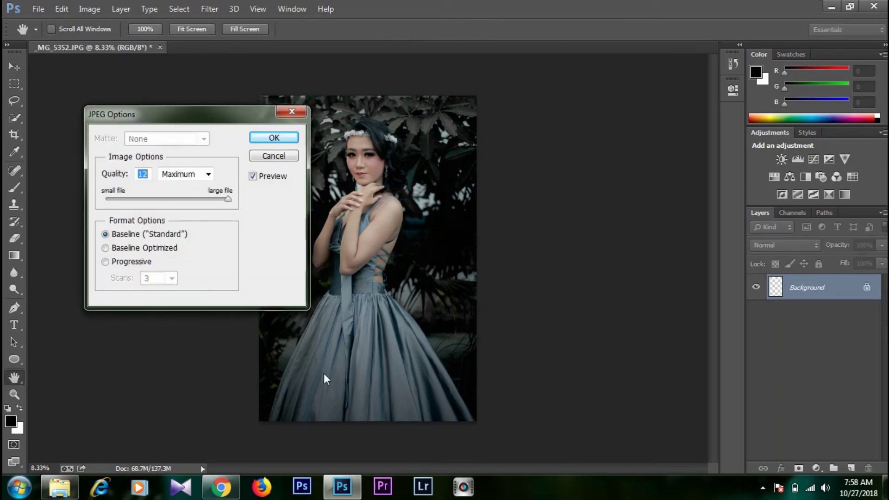
{"action": "left_click", "coordinate": [274, 139]}
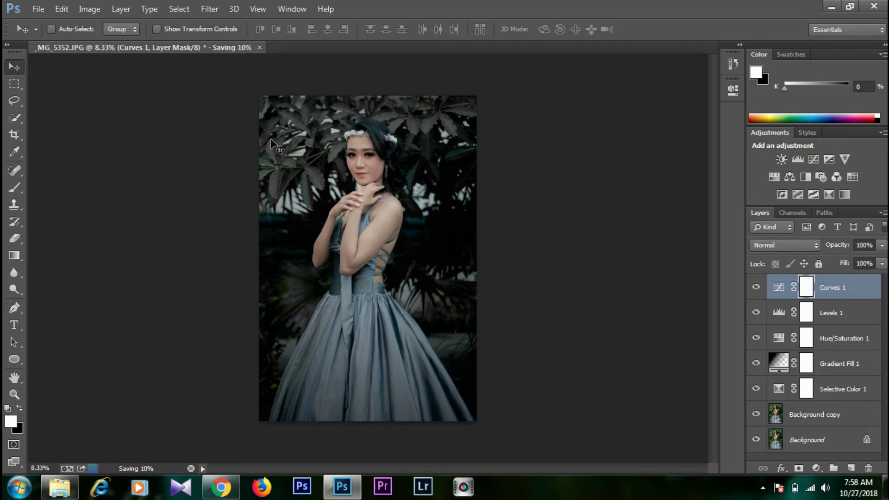